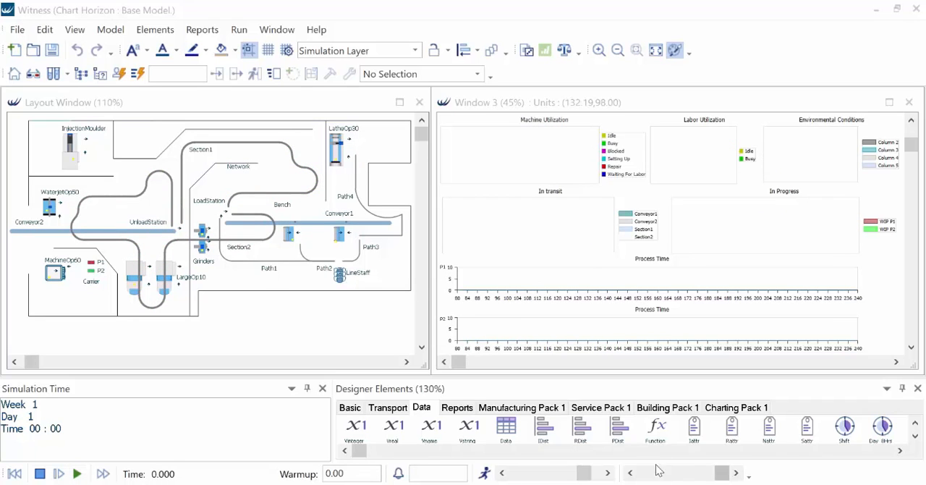
- Examine the detail settings of the dt_MachineUtilisation data table, including the data type options for its Element field
right_click(567, 173)
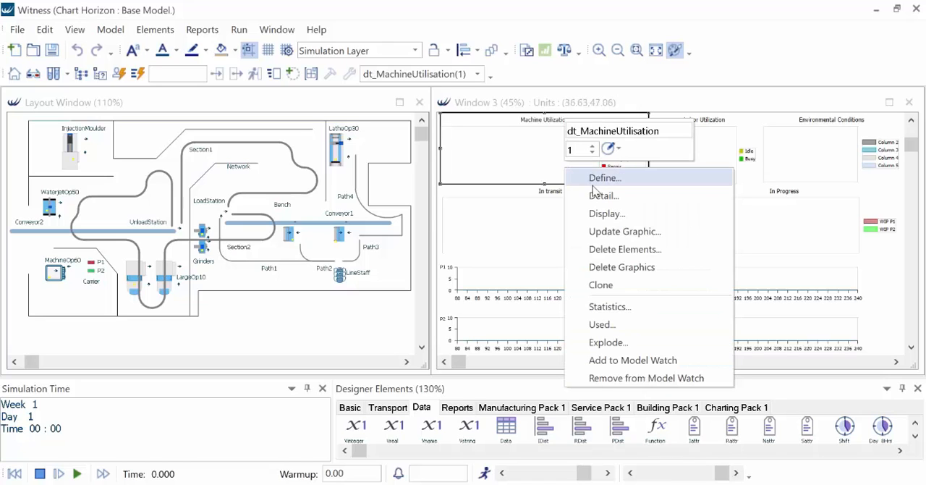
click(600, 196)
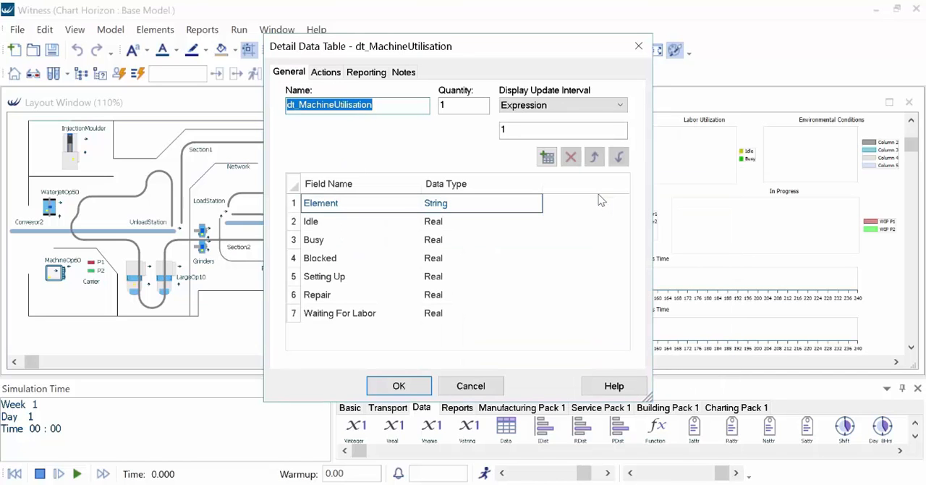
click(539, 202)
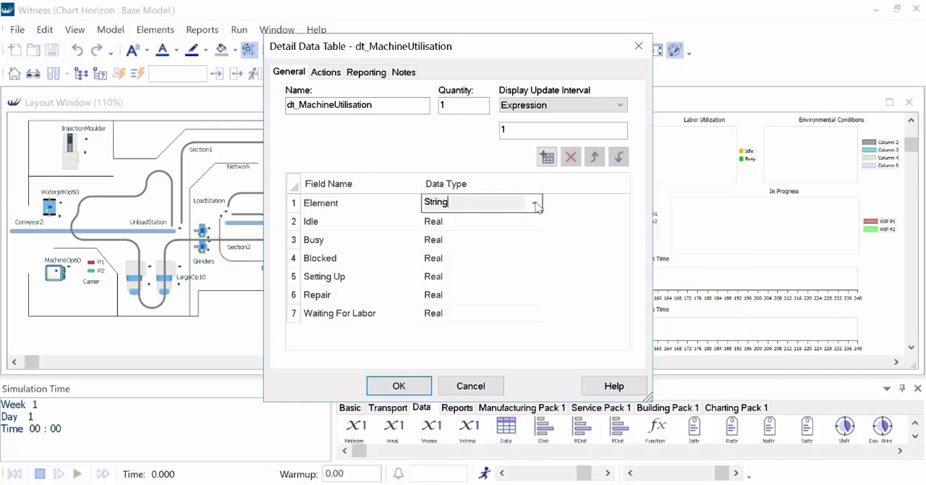
click(536, 203)
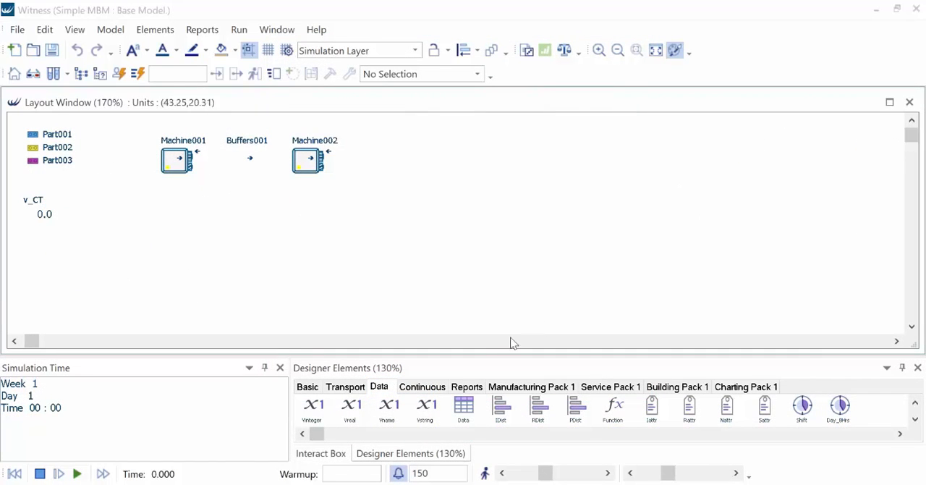
- Place a new data table element beside Machine002 in the layout and name it CyclesLog
drag(465, 409, 382, 133)
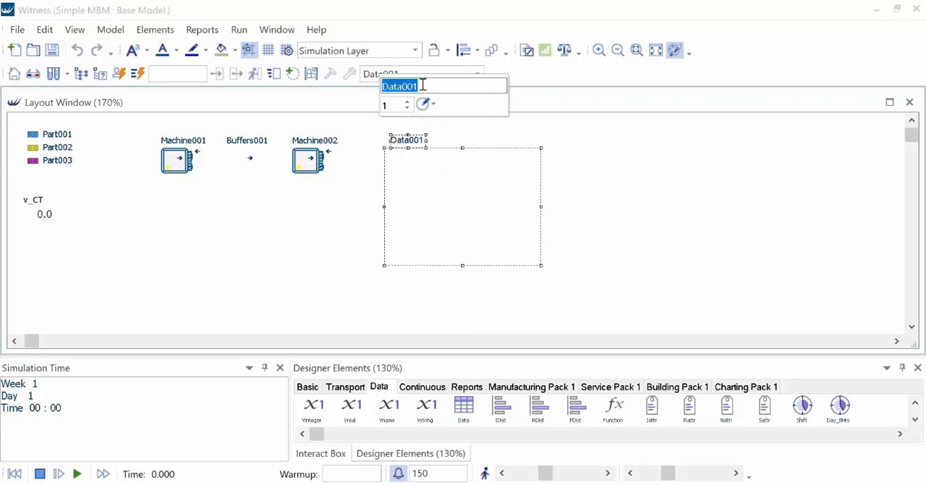
text(CyclesLog)
key(Return)
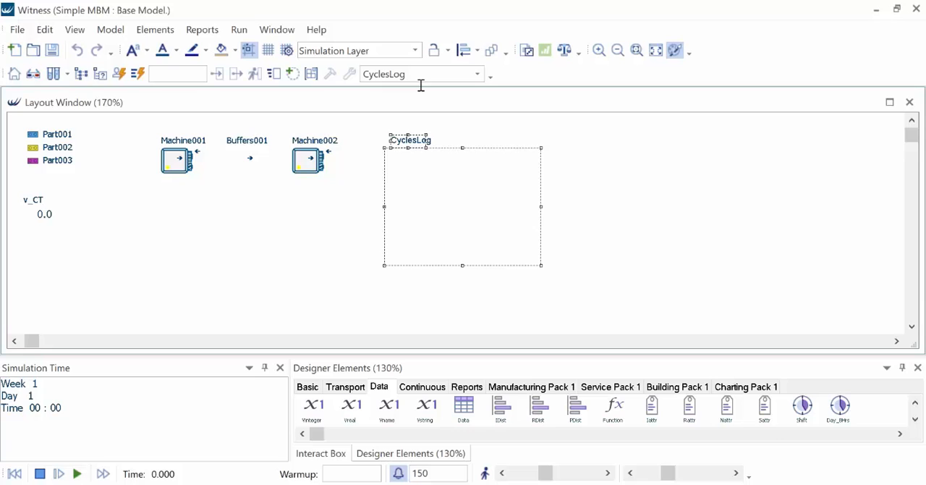
- In the CyclesLog table details, add a first field named PartType with the data type Name
right_click(414, 141)
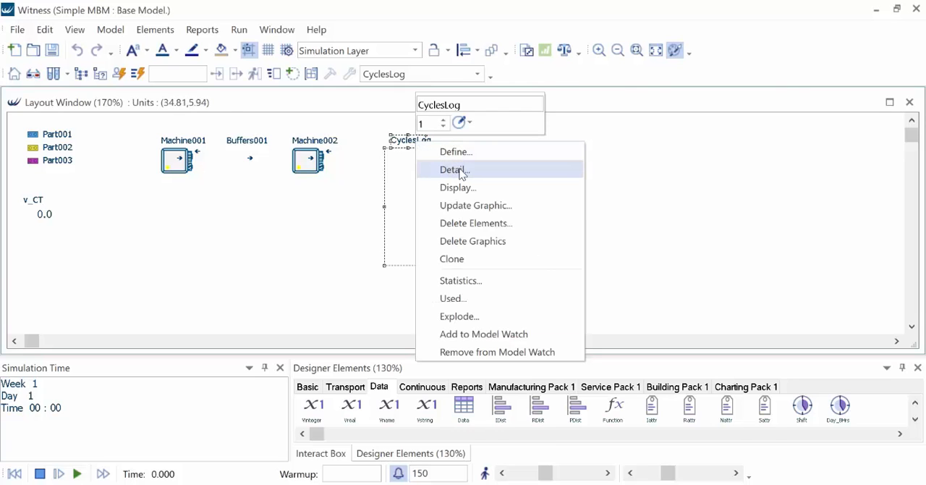
click(456, 169)
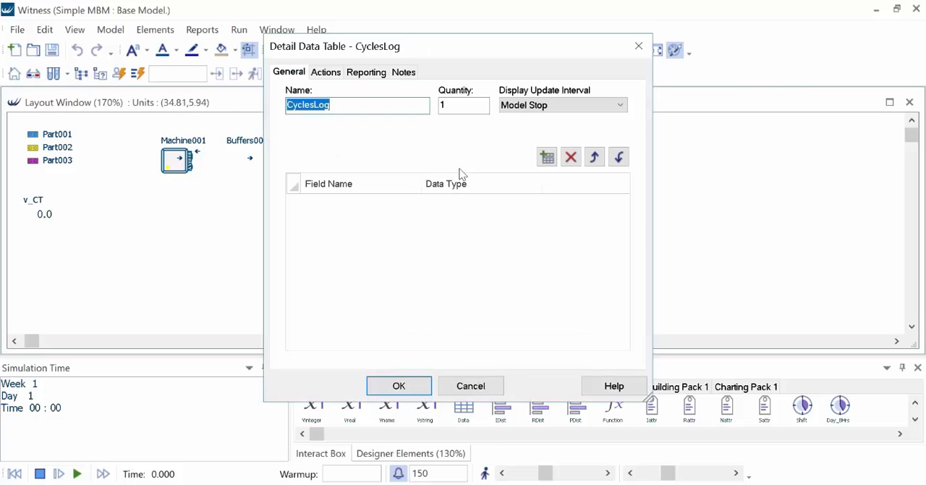
click(547, 157)
drag(347, 203, 278, 205)
text(PartType)
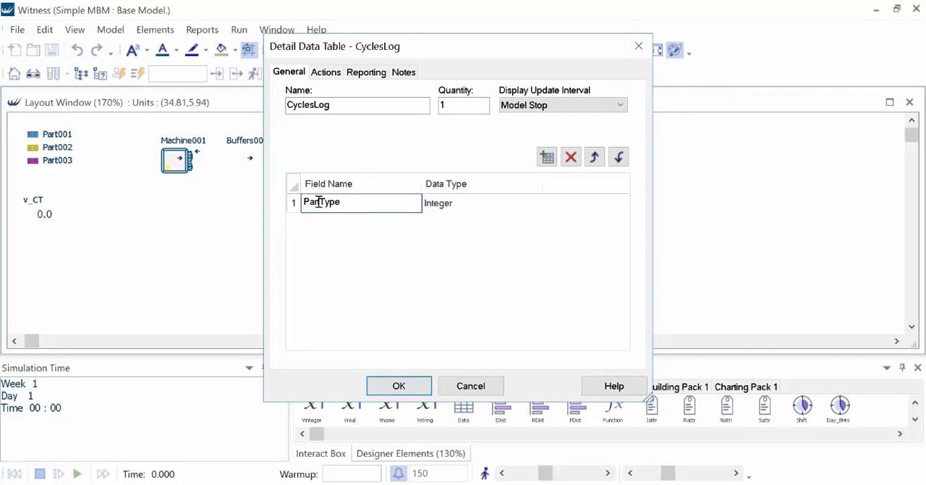
click(500, 202)
click(500, 203)
click(502, 253)
- Add a second Integer field named PartIndex to the CyclesLog table
click(547, 157)
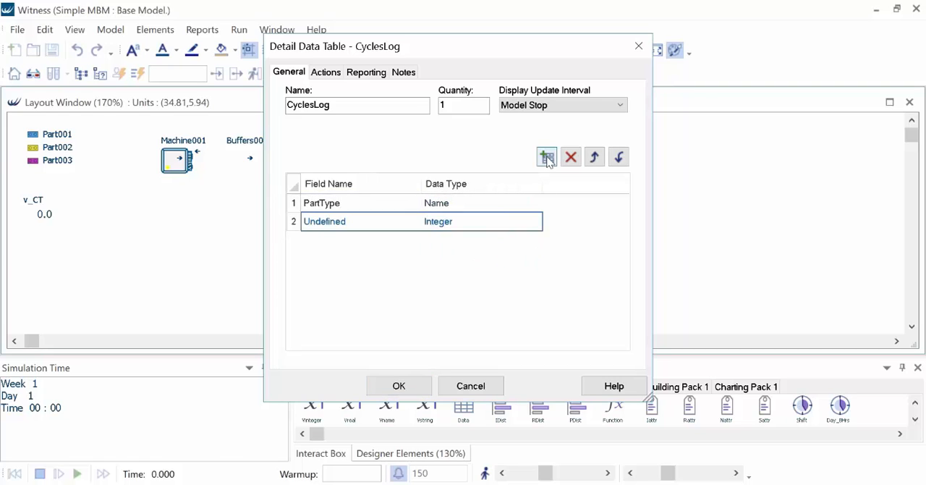
click(357, 224)
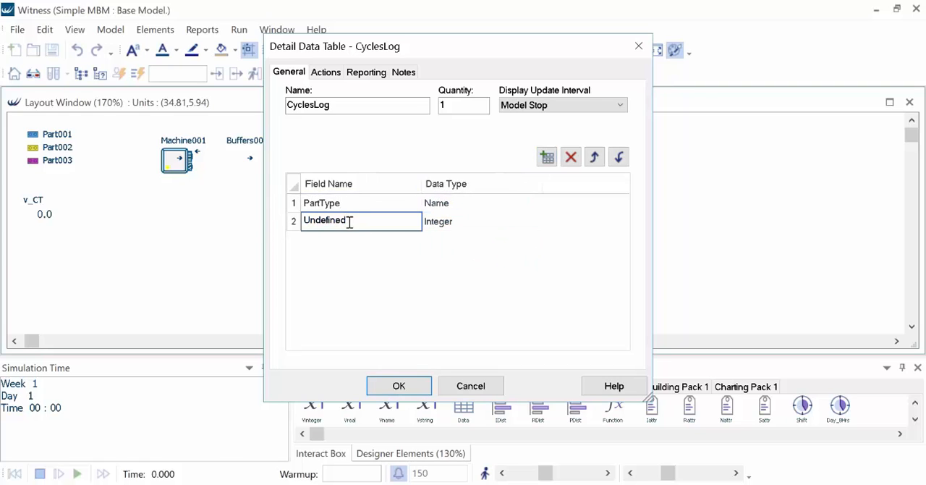
drag(351, 222, 267, 225)
text(PartIndex)
- Add a third field named CycleTime with the data type Real and accept the CyclesLog table details
click(547, 157)
drag(359, 240, 268, 249)
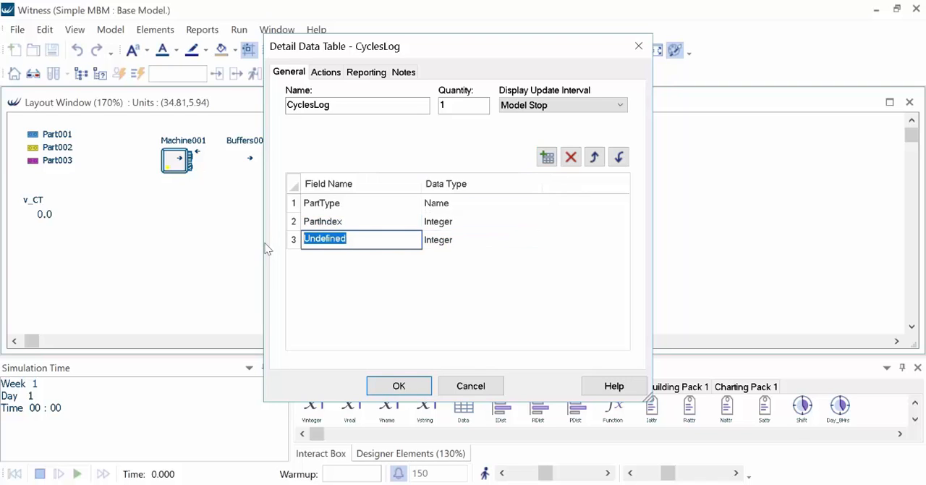
text(CycleTime)
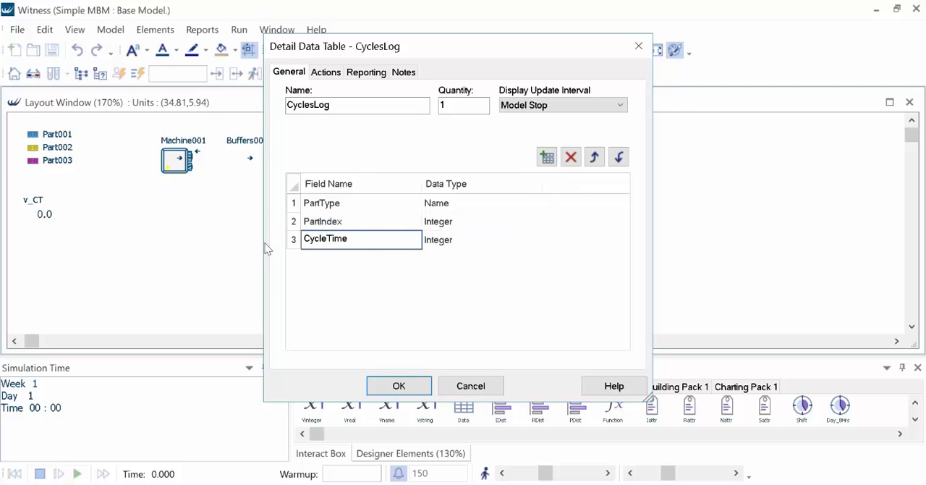
click(471, 242)
click(524, 263)
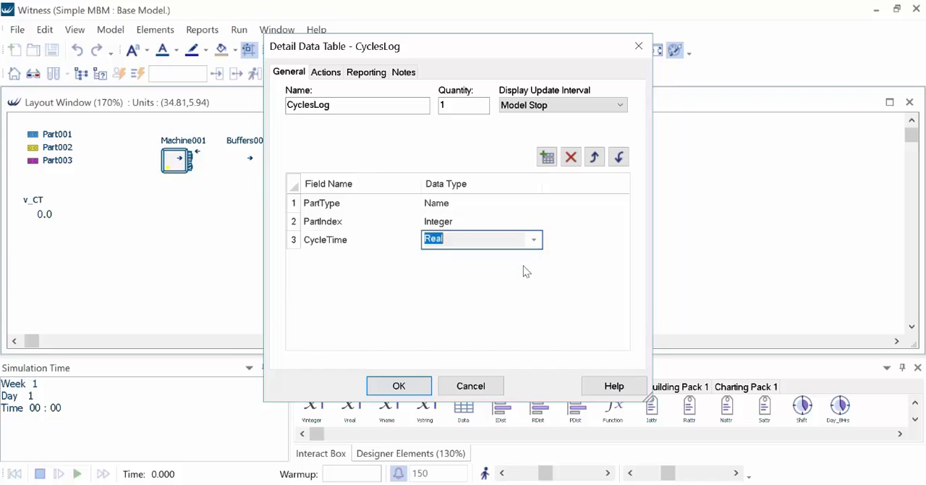
click(594, 157)
click(619, 157)
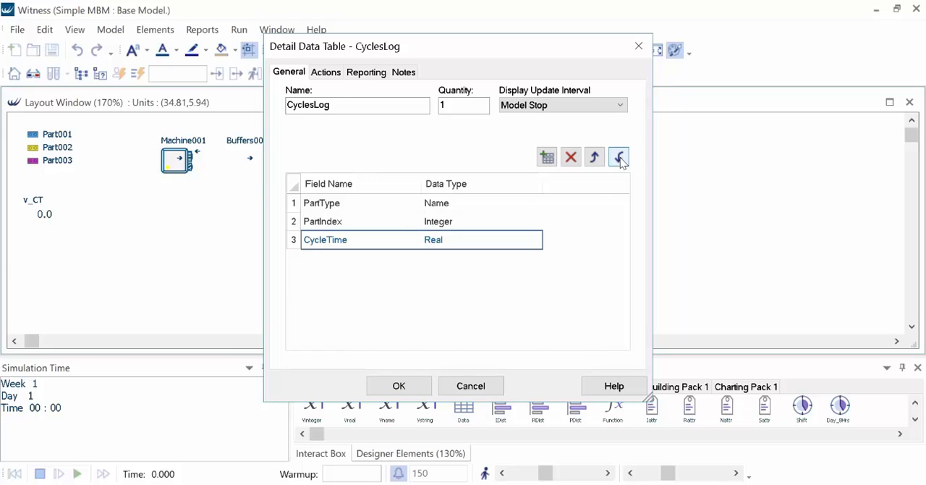
click(410, 385)
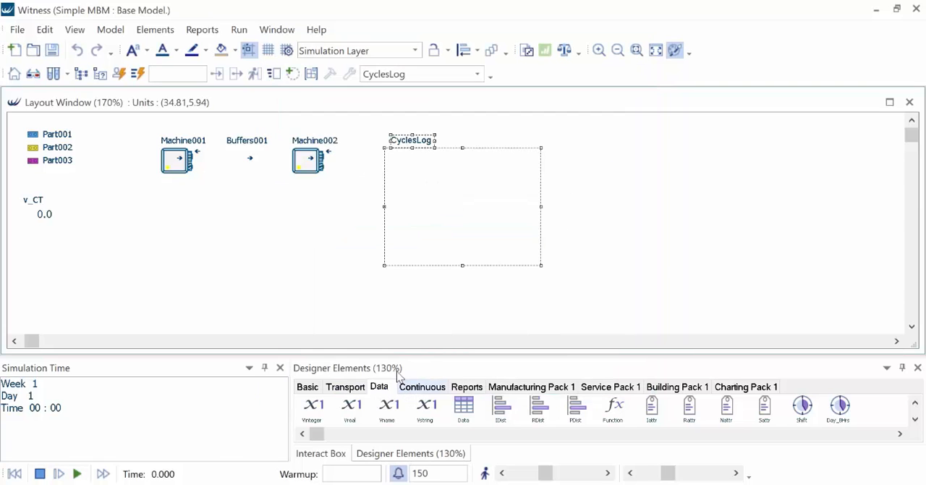
- In the actions on finish of Machine001, declare a local variable with "Dim RowNo as INTEGER"
click(182, 172)
right_click(182, 172)
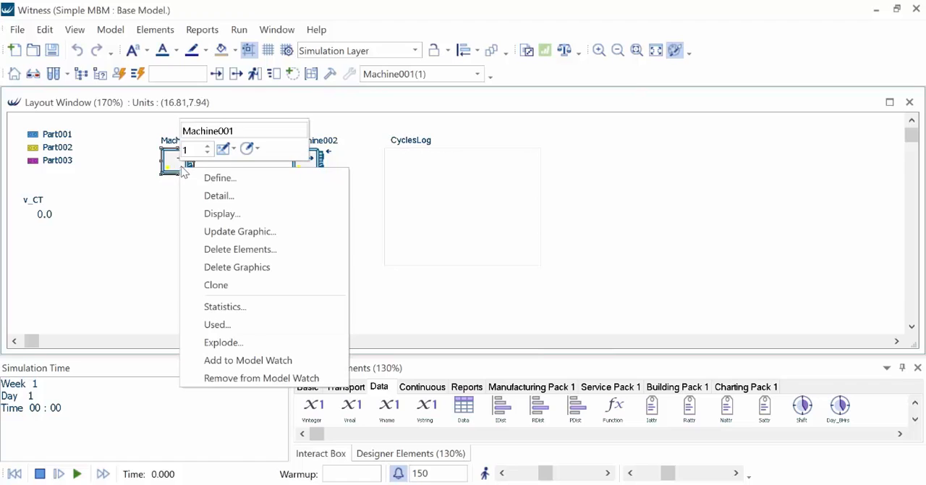
click(222, 197)
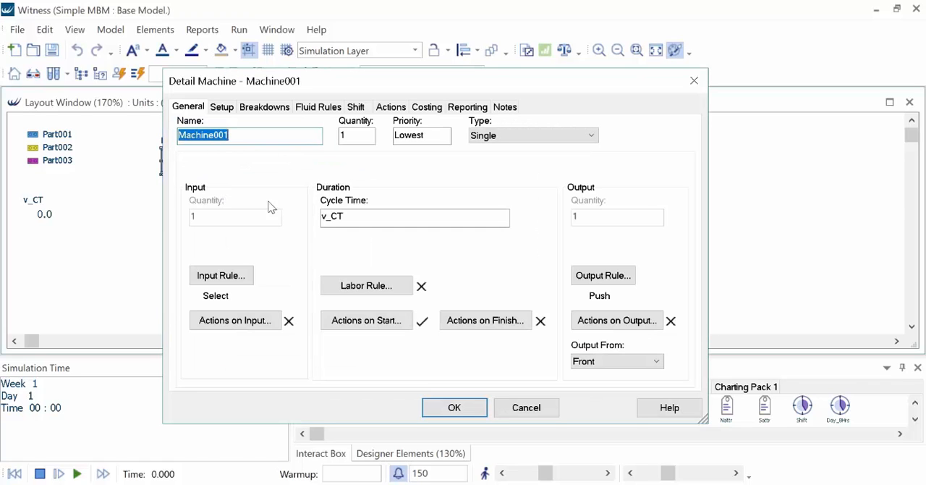
click(485, 323)
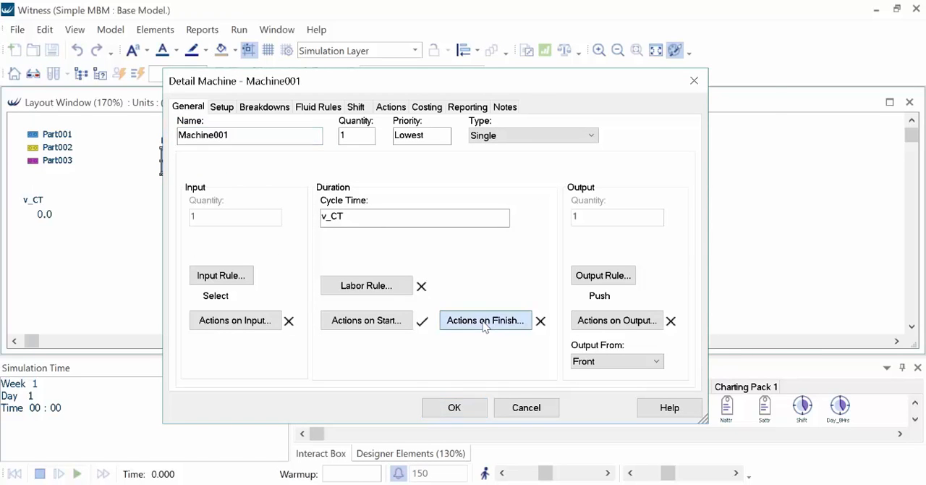
text(Di)
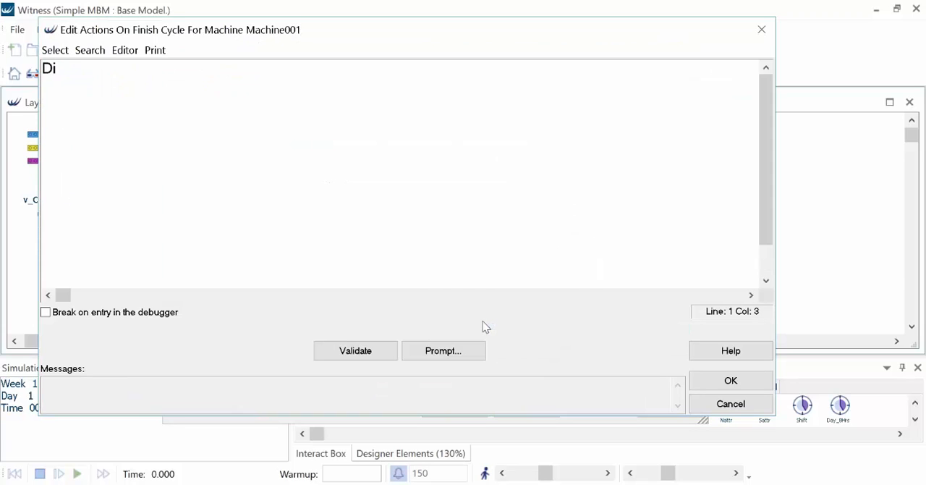
text(m RowNo as INTEGER)
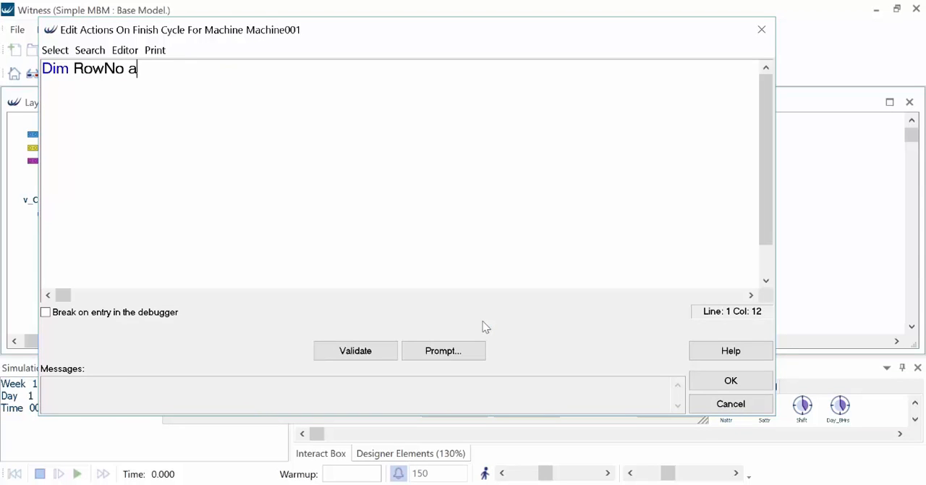
key(Return)
key(Return)
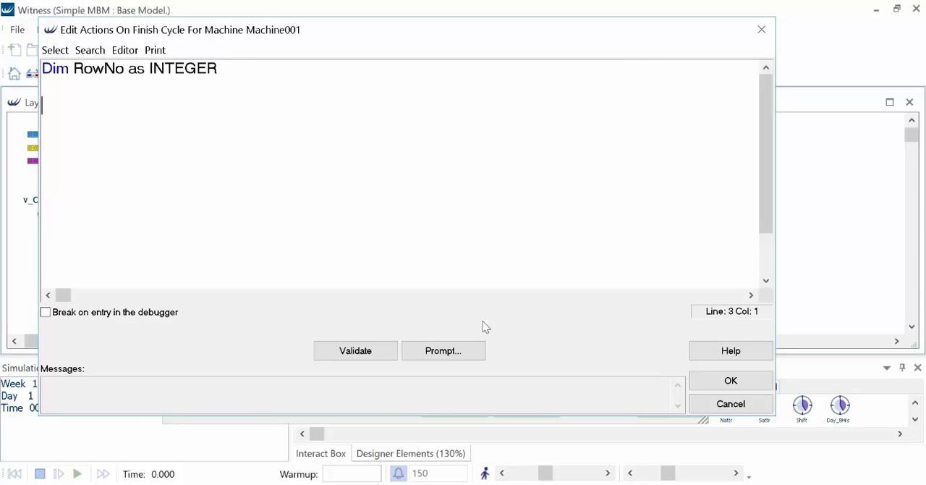
- Assign the machine's operation count to the row variable with the line "RowNo = NOps (ELEMENT)"
text(RowNo = )
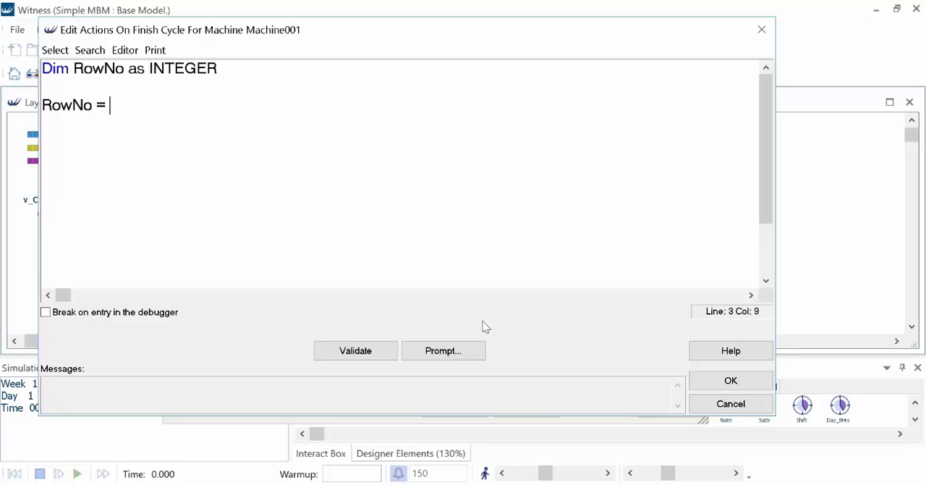
text(NOps (ELEMENT))
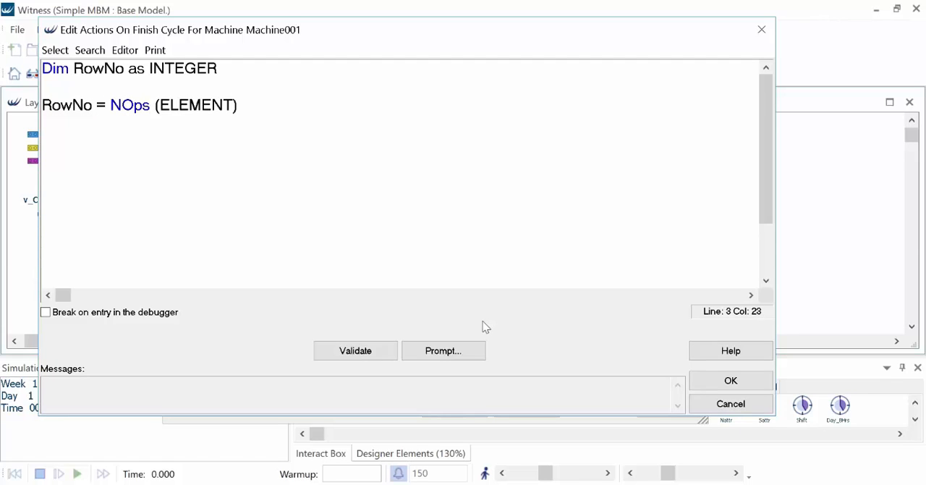
key(Return)
- Write the part type to the table's first column with the line "CyclesLog[RowNo,1] = TYPE"
text(C)
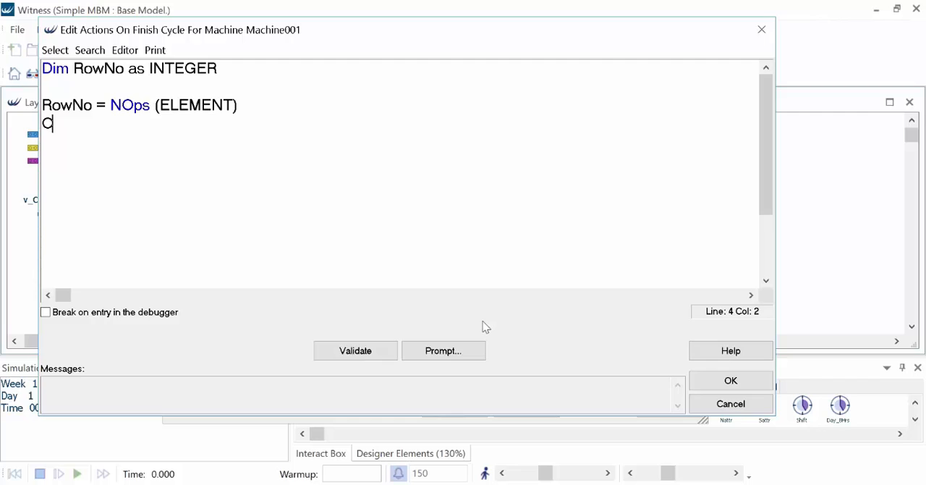
text(yclesLog)
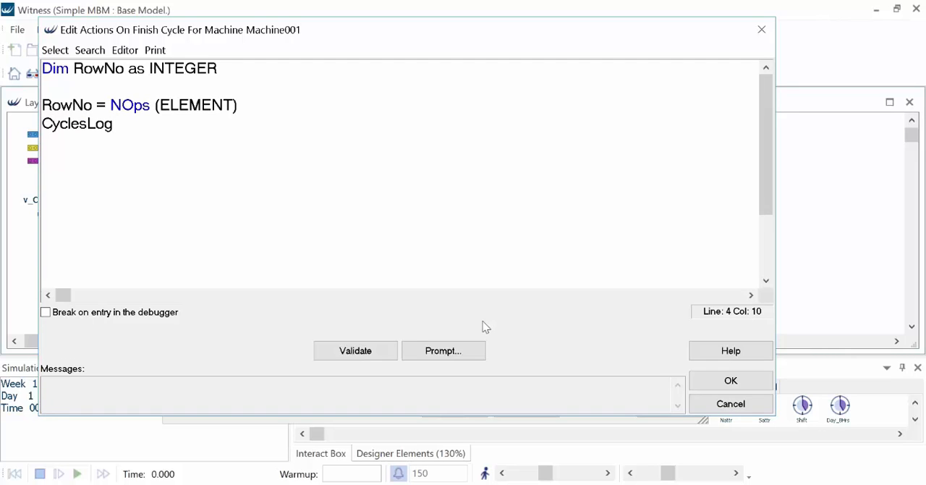
text([RowNo,)
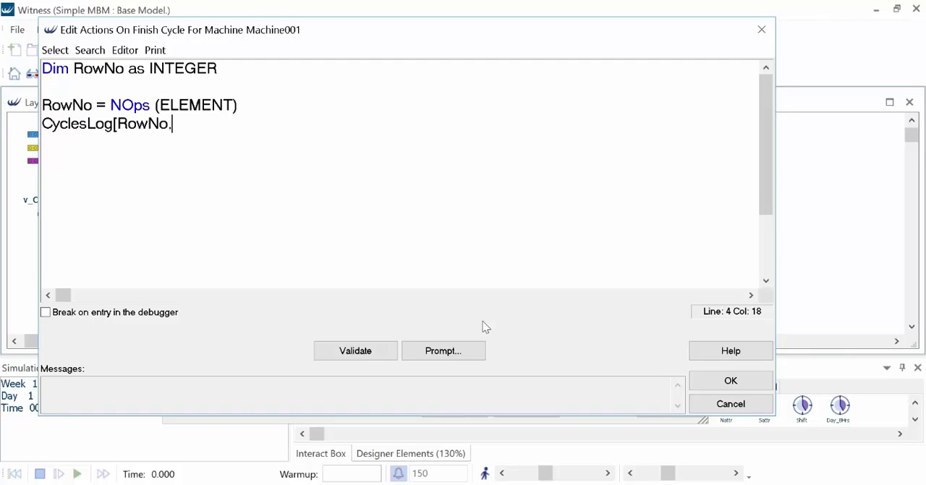
text(1] = TYPE)
key(Return)
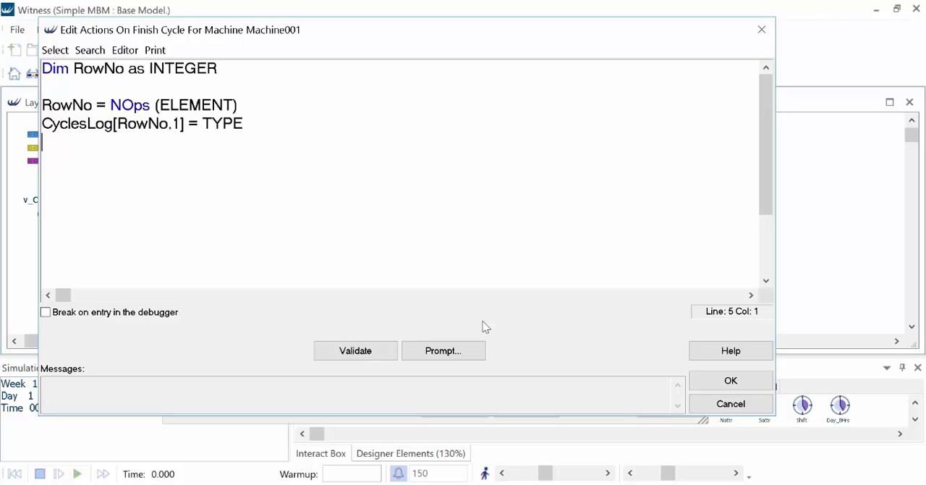
- Write the part index to the table's second column with the line "CyclesLog[RowNo,2] = NCreate(TYPE)"
text(CyclesLog[)
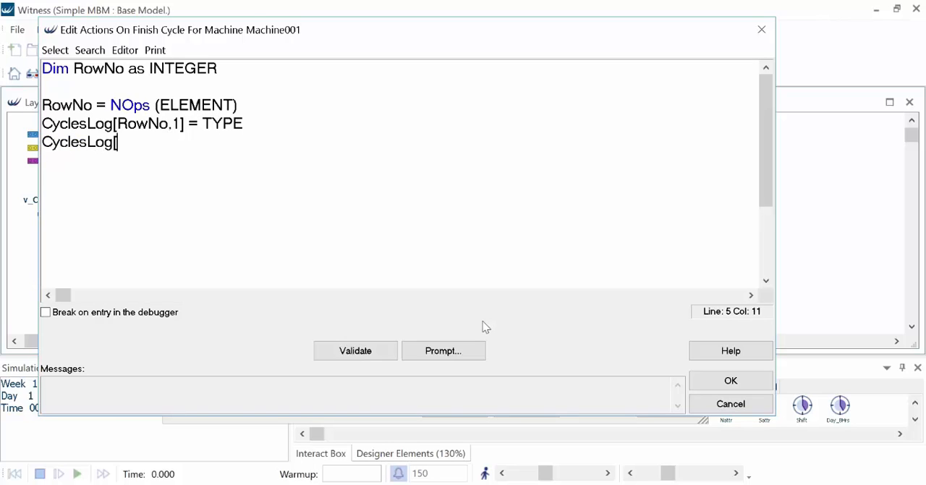
text(RowNo,2] )
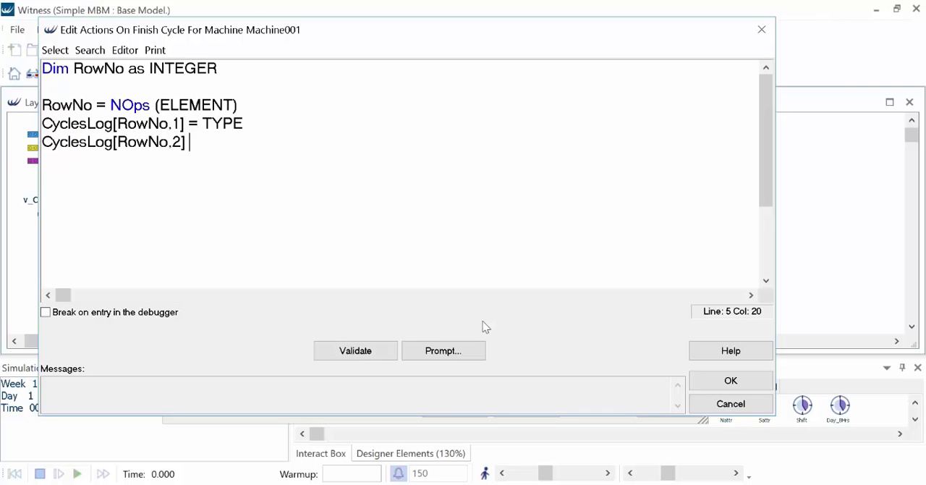
text(= NCreate(TY)
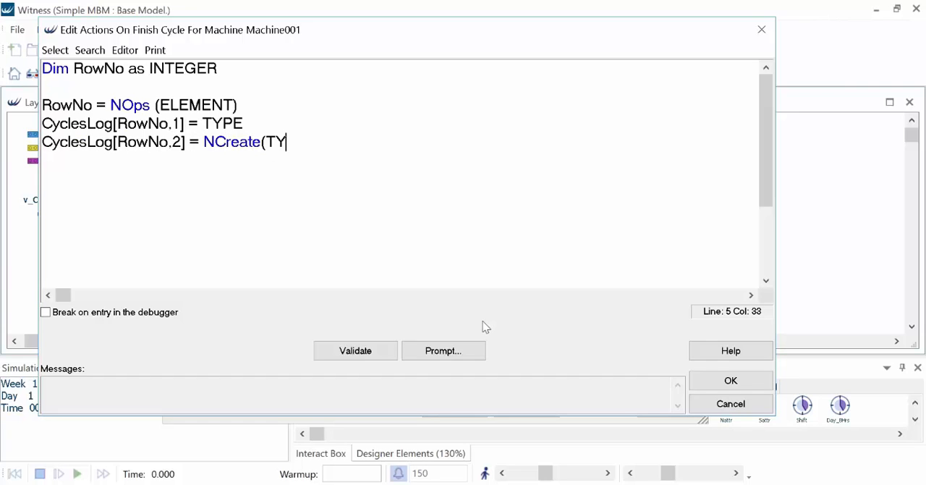
text(PE))
key(Return)
- Write the cycle time to the third column with "CyclesLog[RowNo,3] = v_CT" and accept the finish actions
text(CyclesLog)
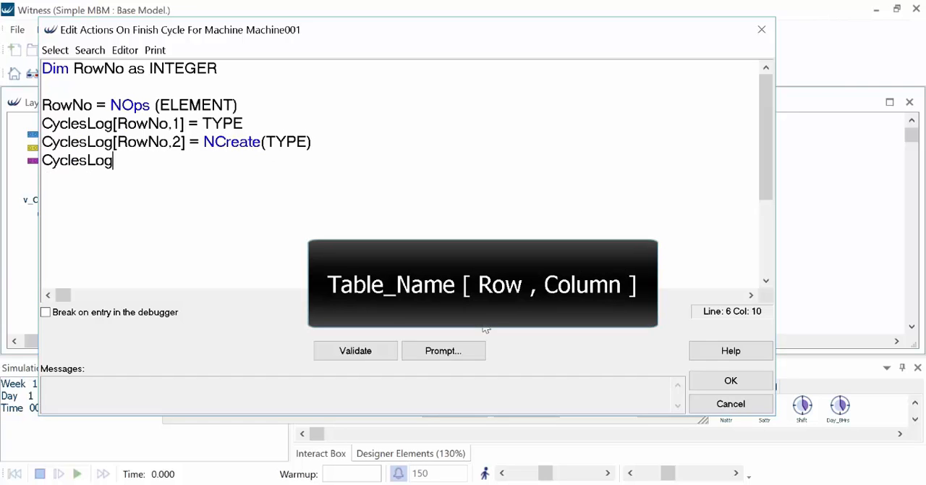
text([RowNo,3)
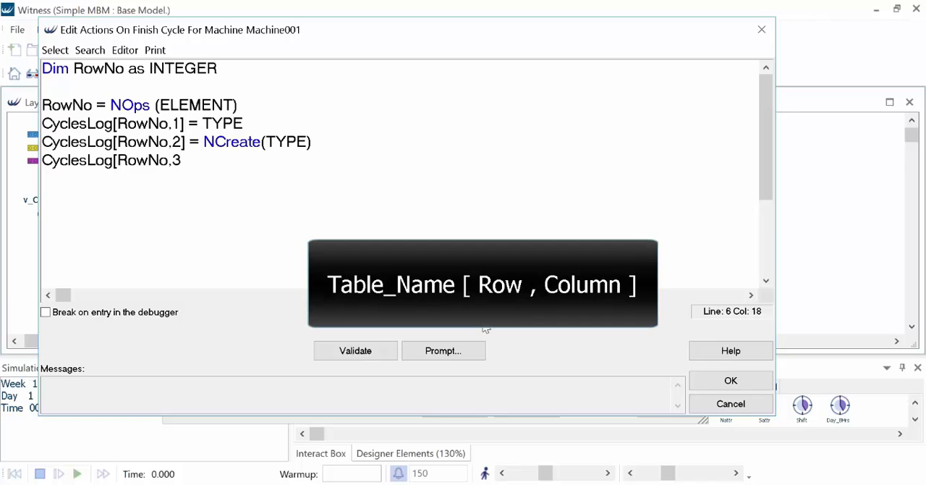
text(] = v_CT)
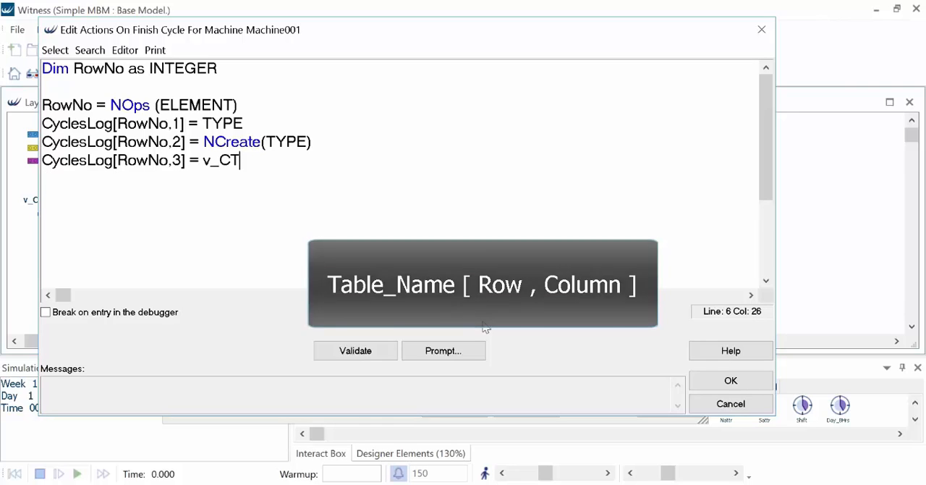
click(731, 381)
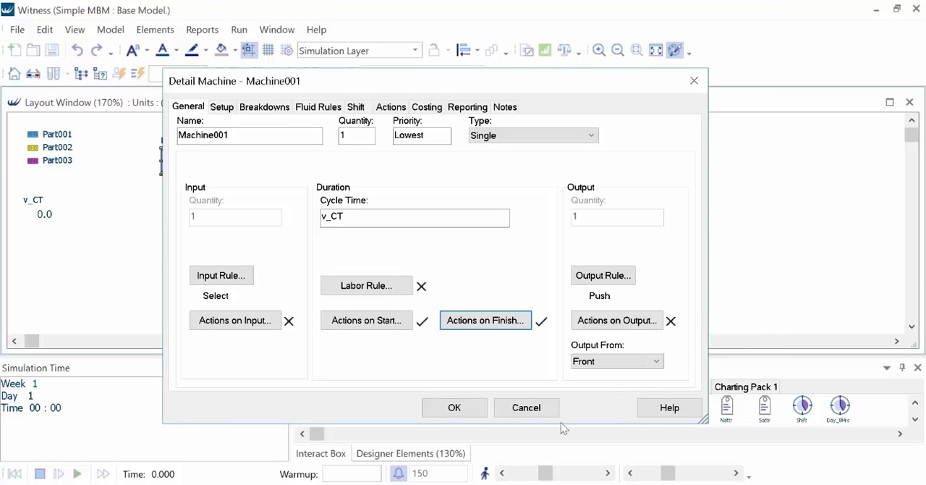
- Accept Machine001's details and run the model with display to time 150
click(454, 407)
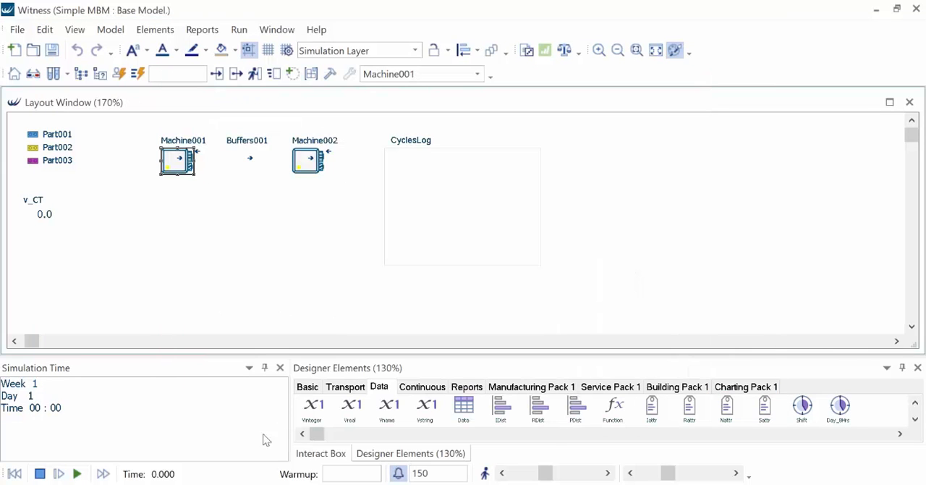
click(78, 474)
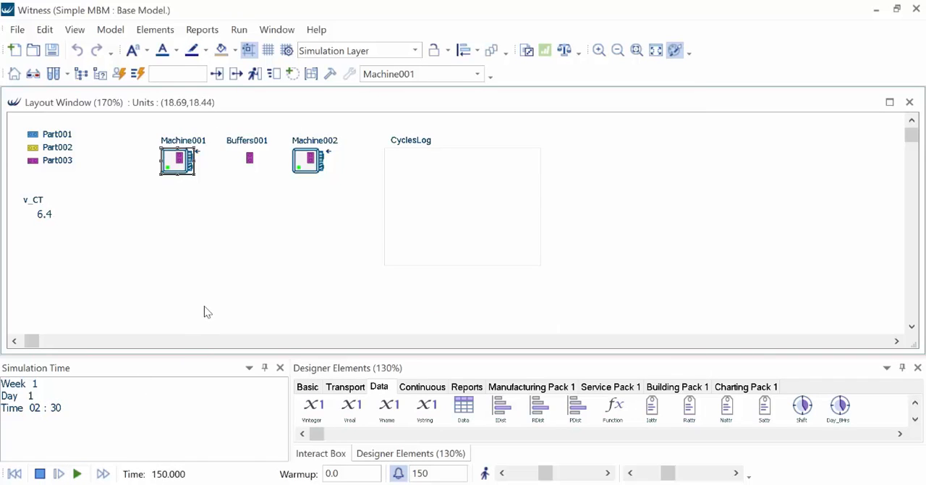
- View the CyclesLog data table's statistics report, close it, and check the table's detail settings
right_click(416, 181)
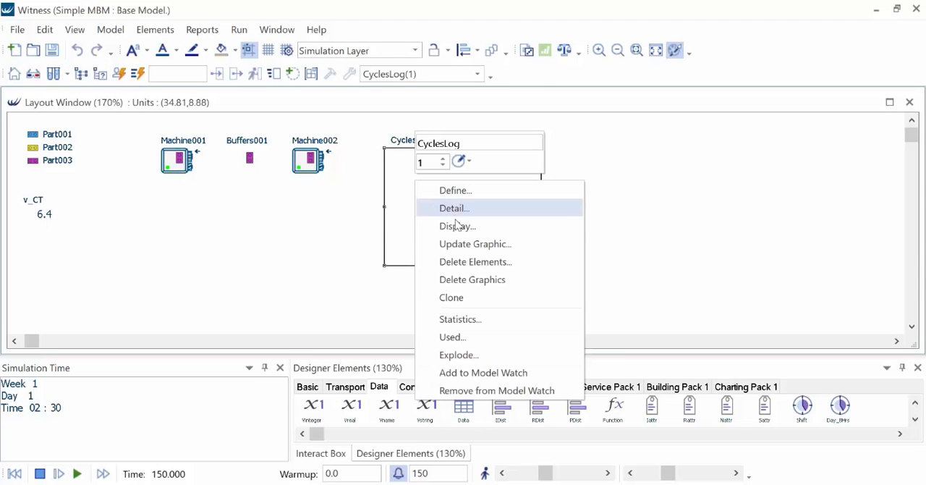
click(459, 319)
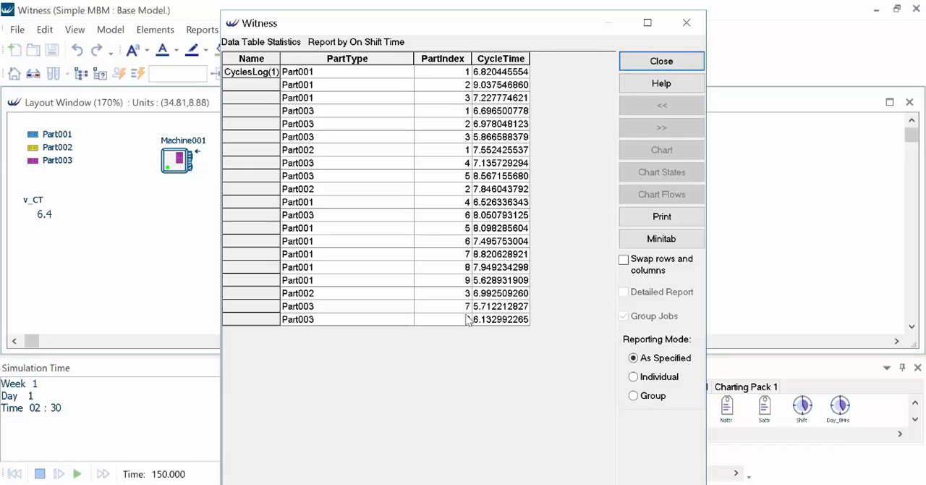
click(632, 68)
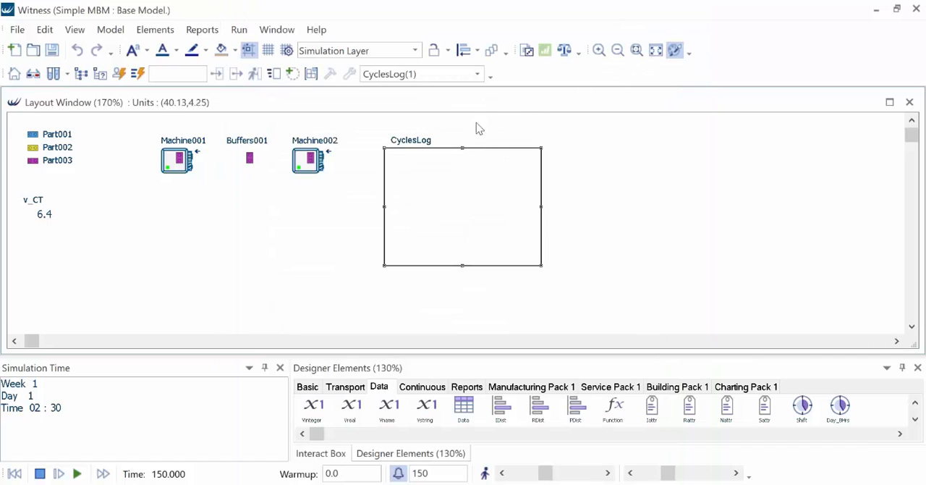
double_click(427, 145)
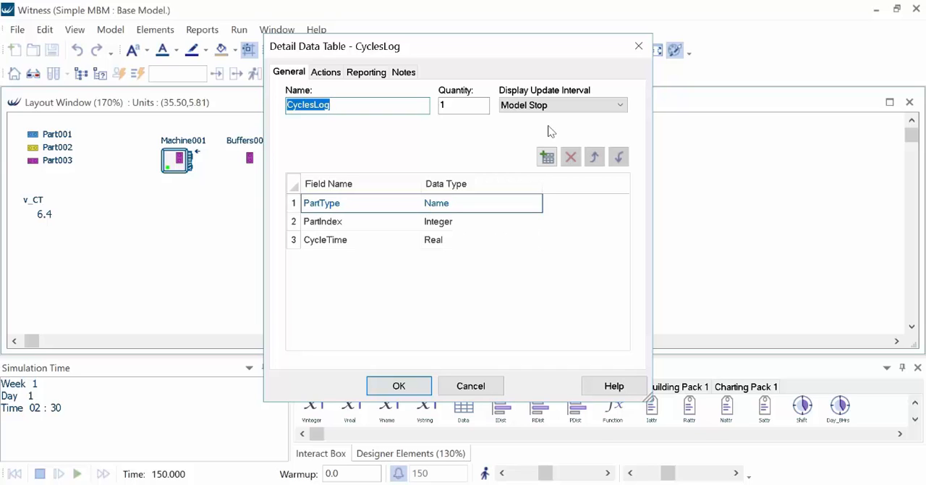
click(402, 387)
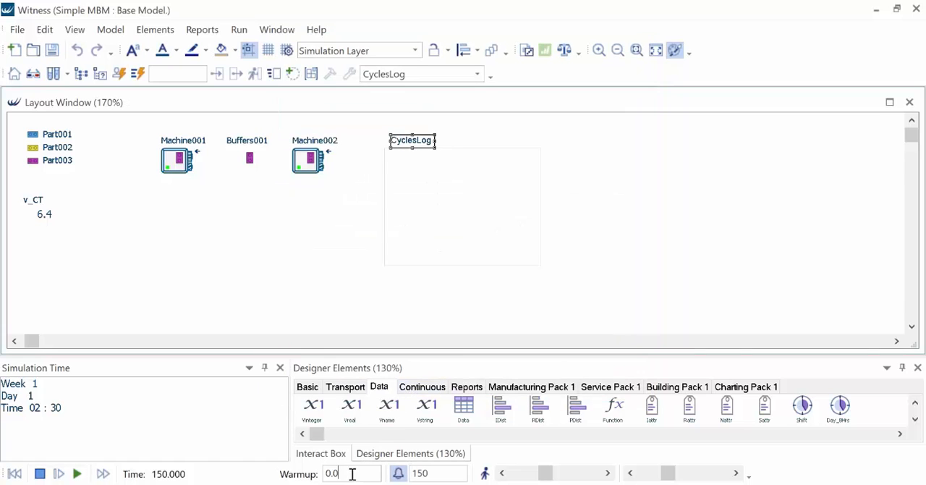
- Set the simulation's warmup period to 100
drag(352, 474, 296, 478)
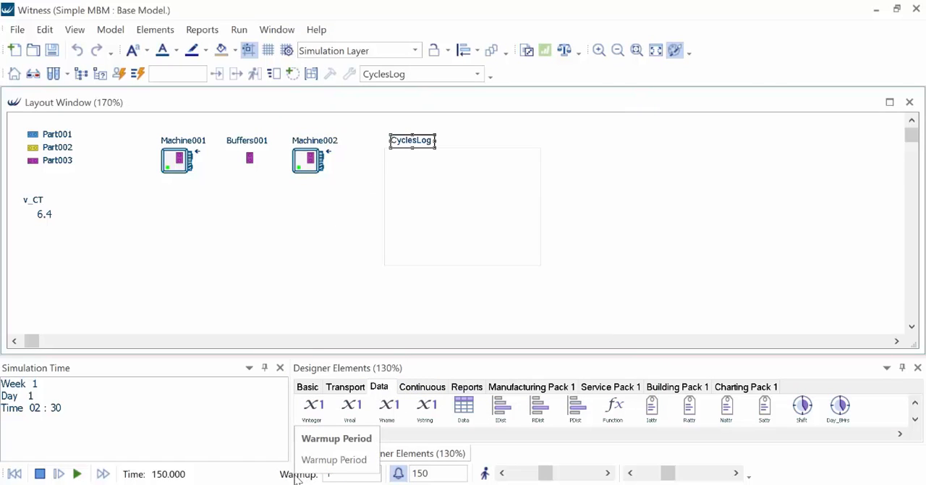
text(100)
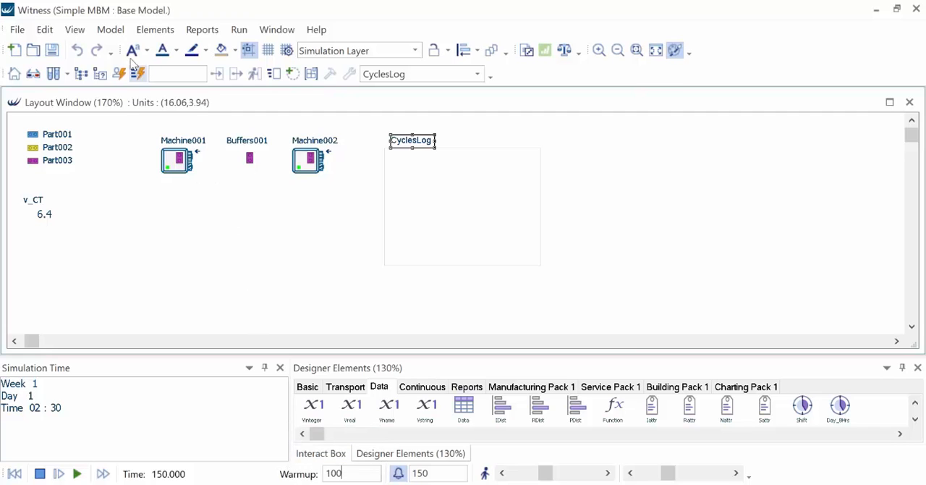
- Add a DTClear call on CyclesLog to the model's Reset Reports actions and accept the model options
click(111, 30)
click(127, 46)
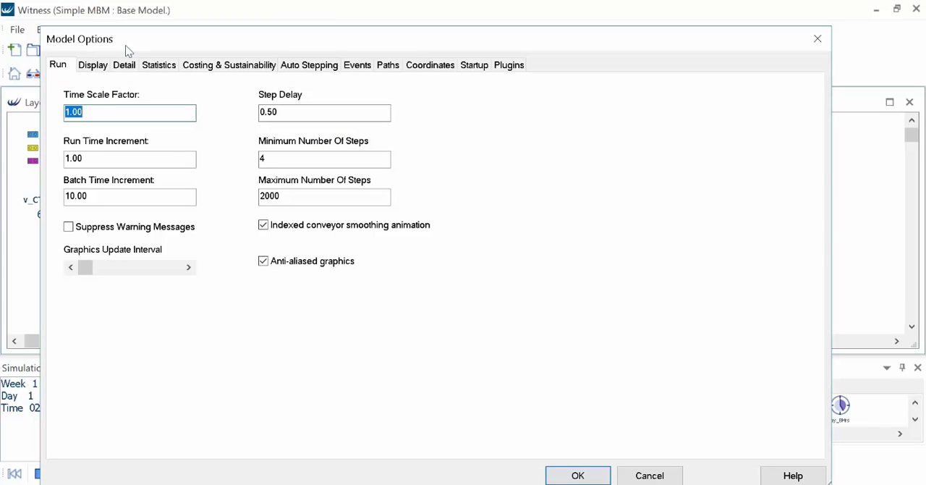
click(148, 65)
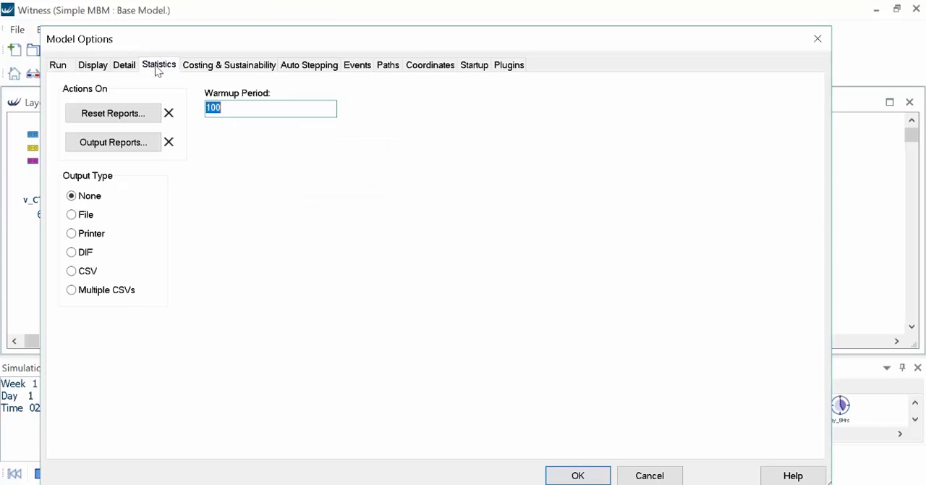
click(139, 120)
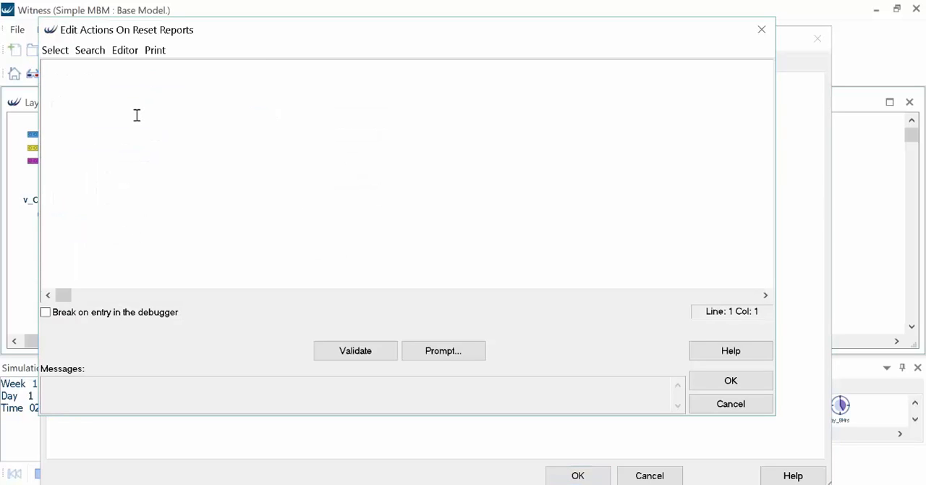
text(DTClear)
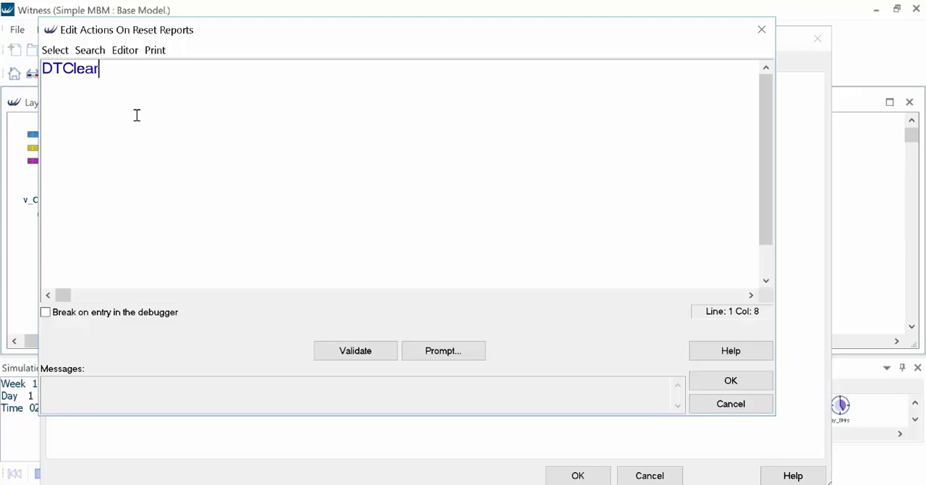
text((CyclesLog)
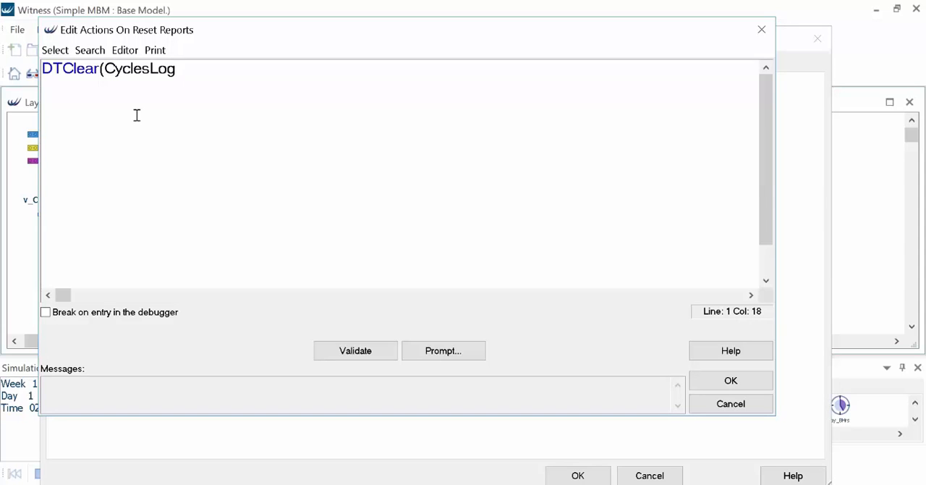
click(706, 376)
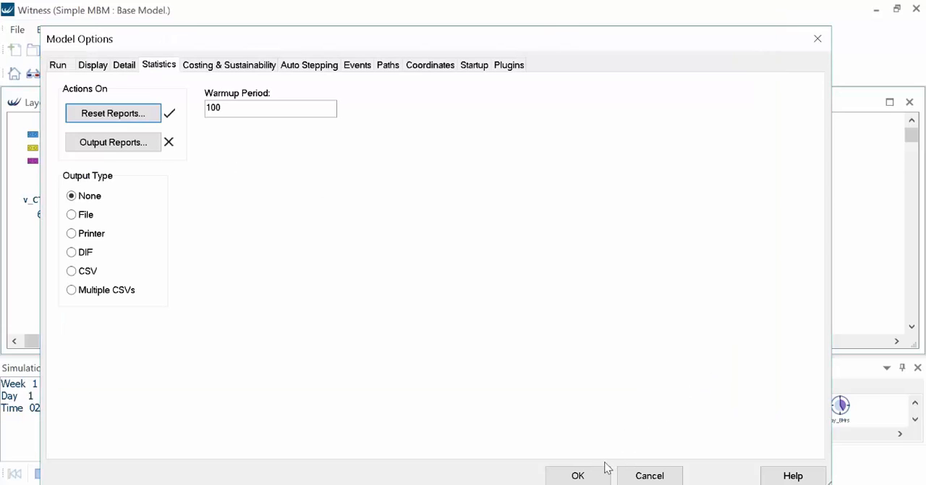
click(594, 472)
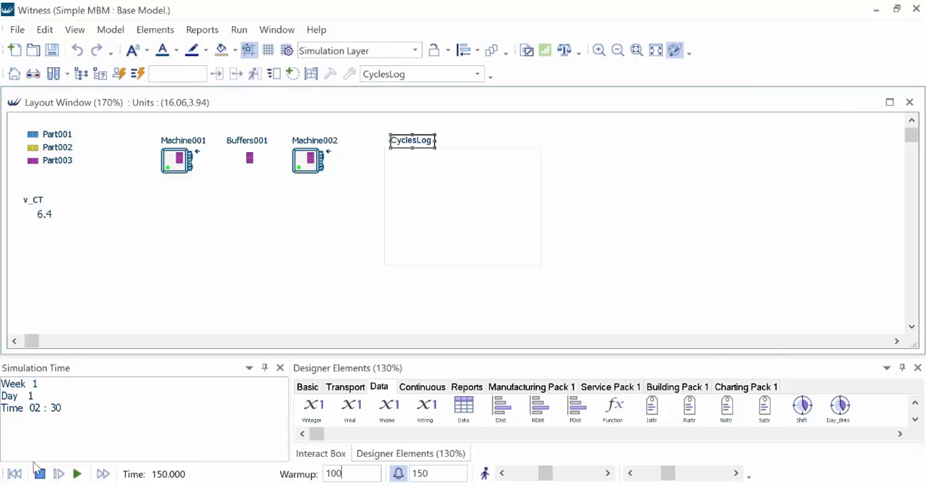
- Run the model from the start to time 150 with the warmup and view the CyclesLog statistics report
click(77, 473)
right_click(409, 225)
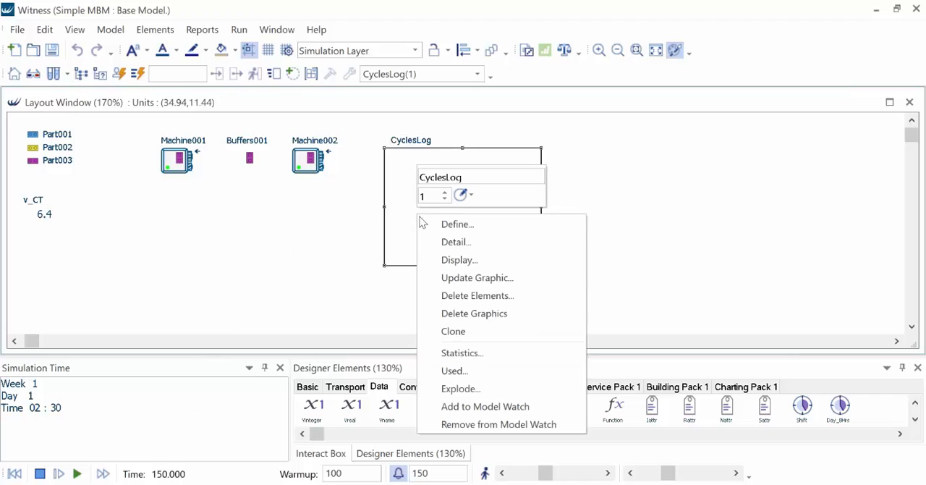
click(453, 352)
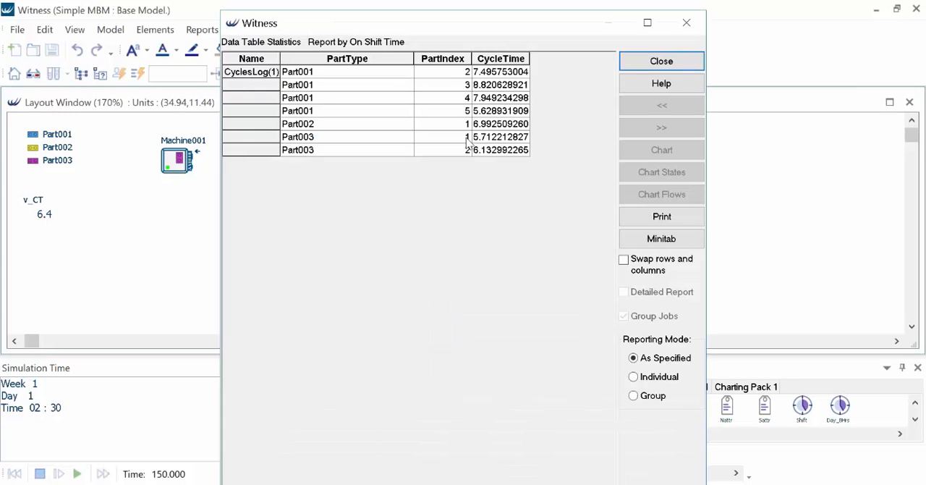
click(629, 64)
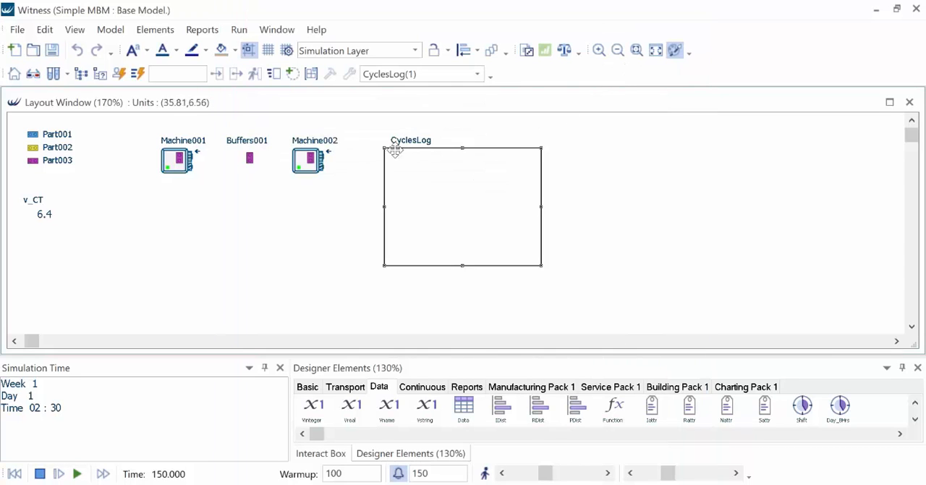
- Set Machine001's quantity to 2 and accept the machine details
double_click(177, 160)
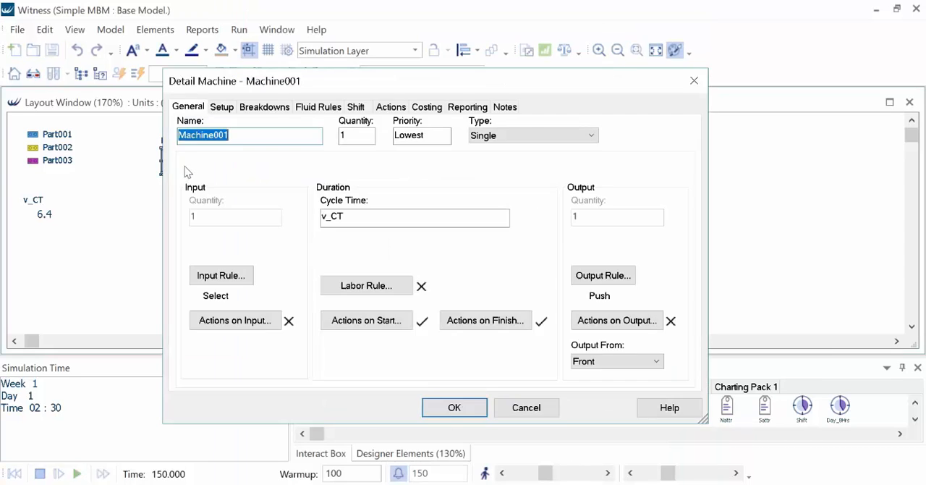
click(359, 138)
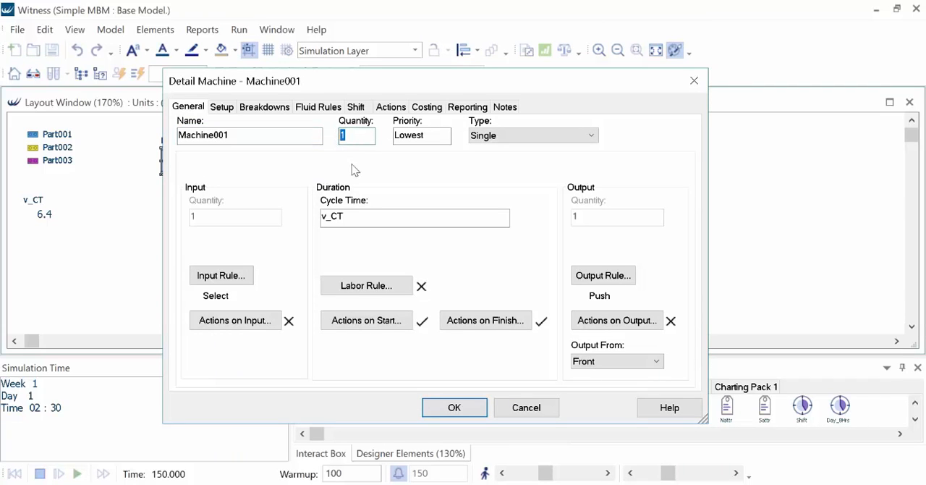
click(455, 408)
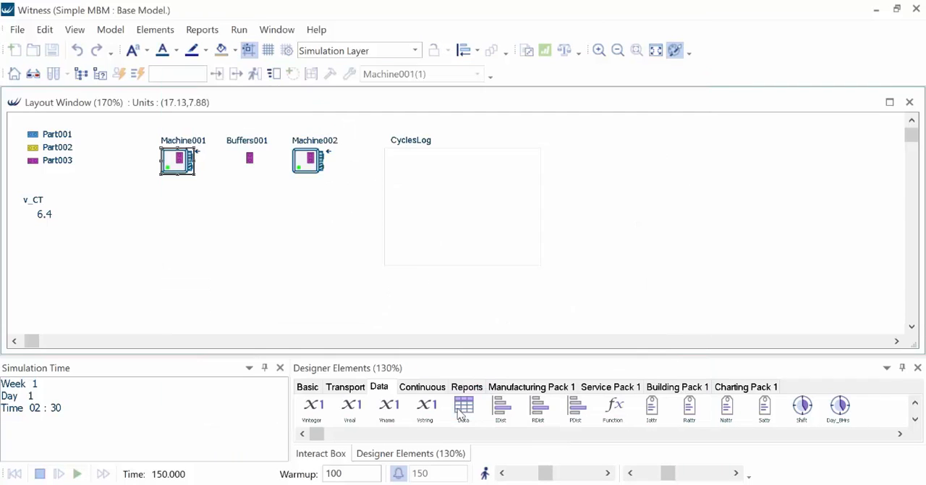
- Set the CyclesLog data table's quantity to 2 and accept its details
double_click(462, 221)
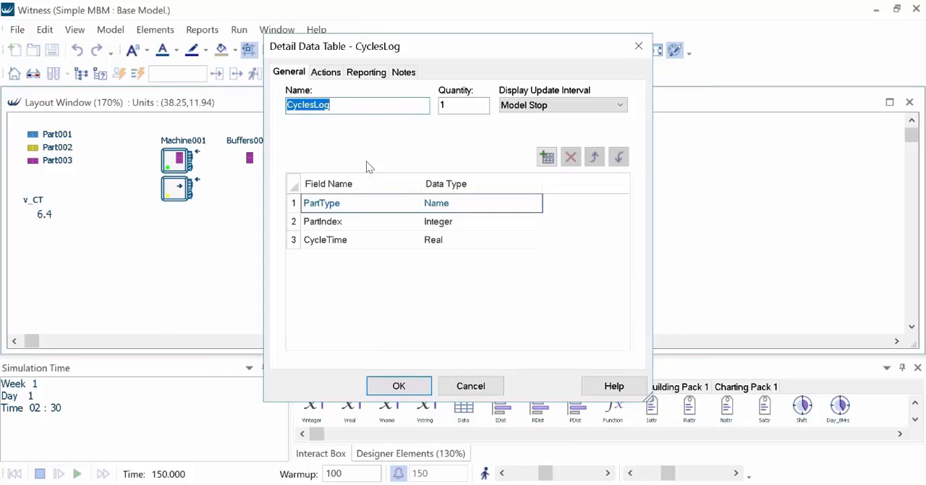
double_click(455, 106)
text(2)
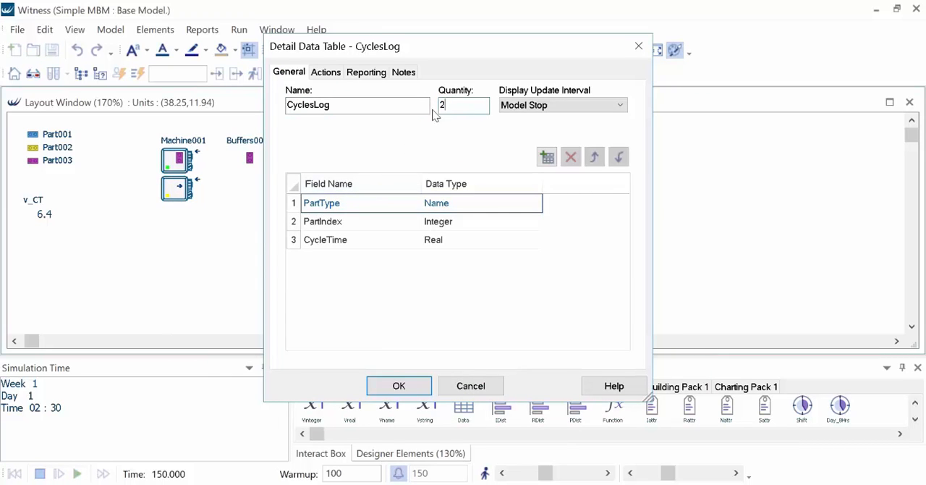
click(413, 386)
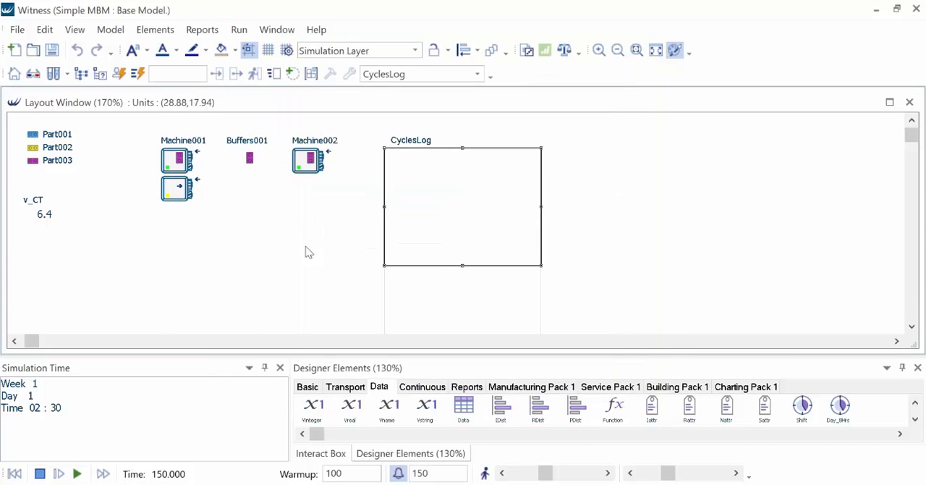
- Insert the index "(N)" after CyclesLog in all three assignment lines of Machine001's finish actions and accept the changes
right_click(181, 194)
click(221, 214)
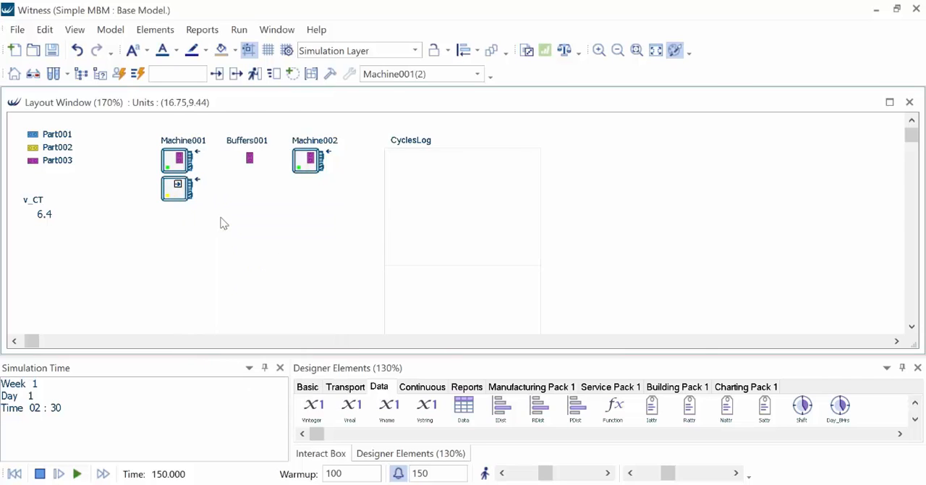
click(467, 321)
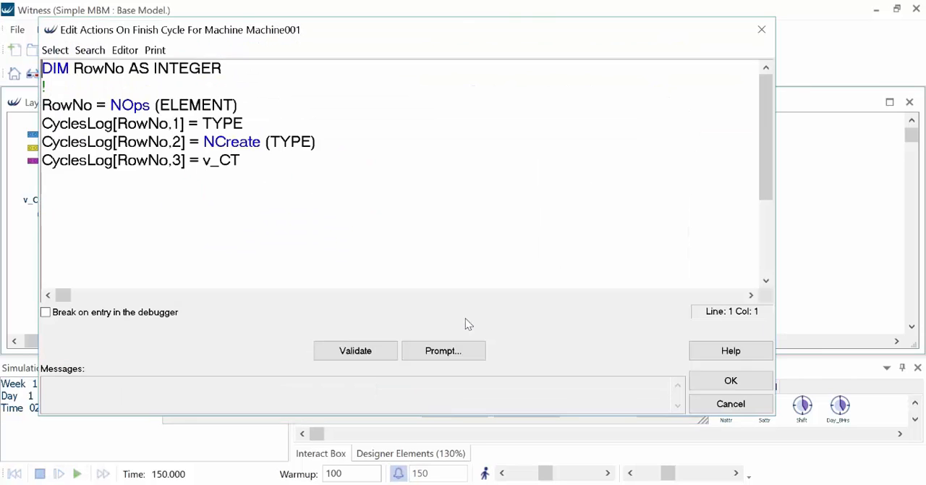
click(114, 124)
text((N))
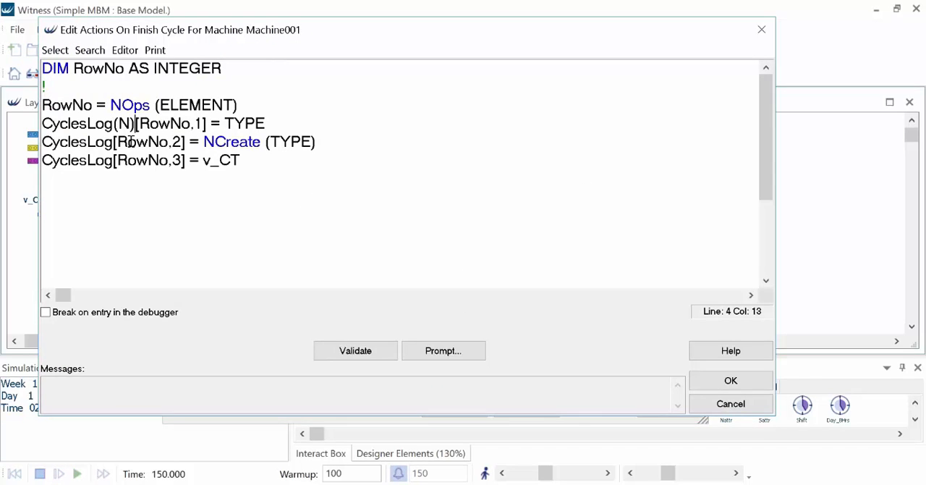
text((N))
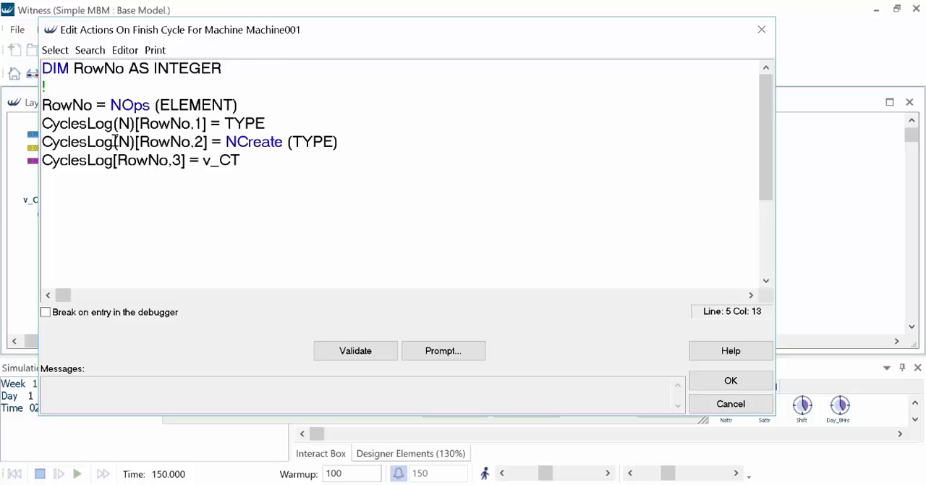
text((N))
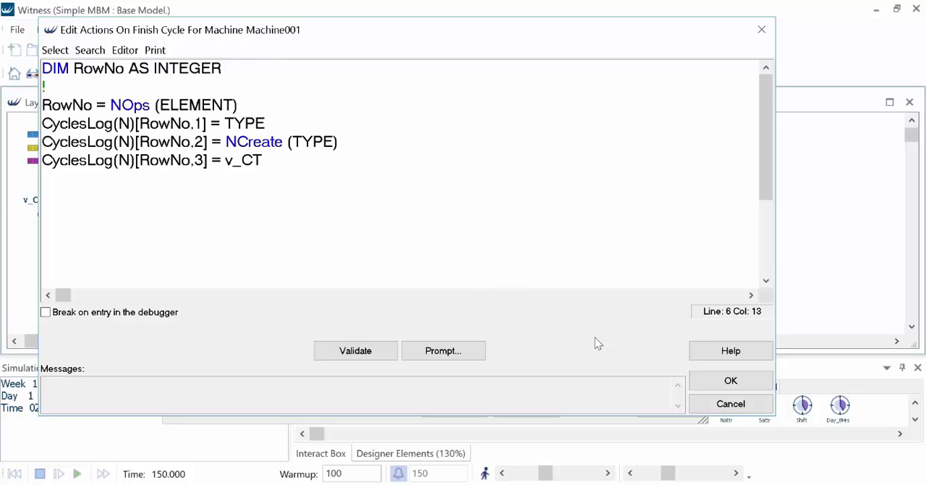
click(729, 381)
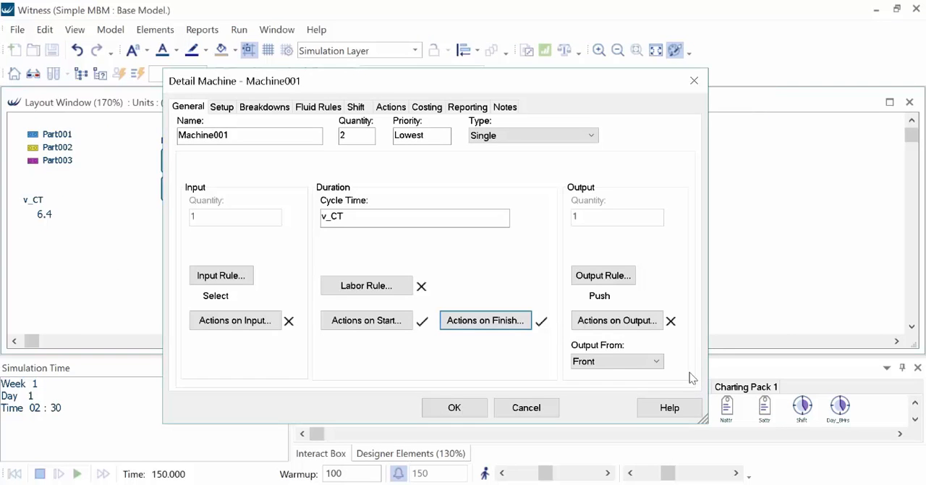
click(454, 408)
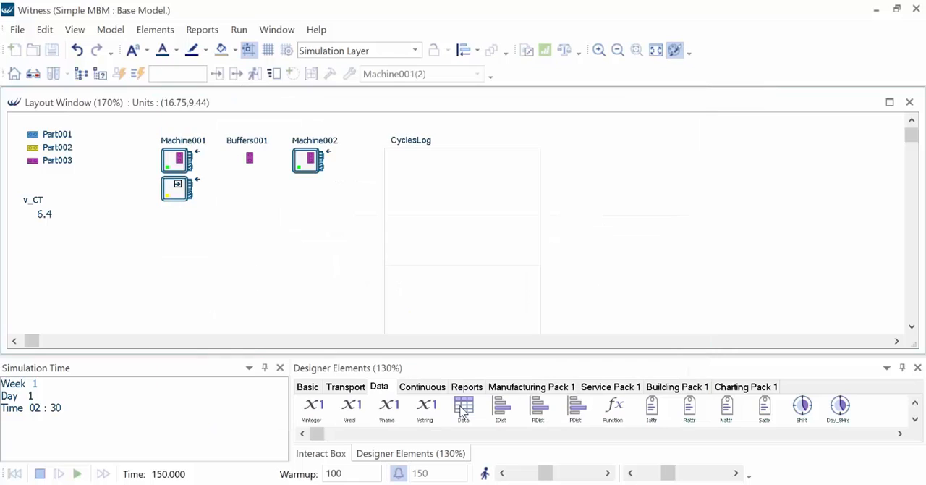
- Reset the model, run it to time 150 and view the statistics report for both CyclesLog tables
click(25, 475)
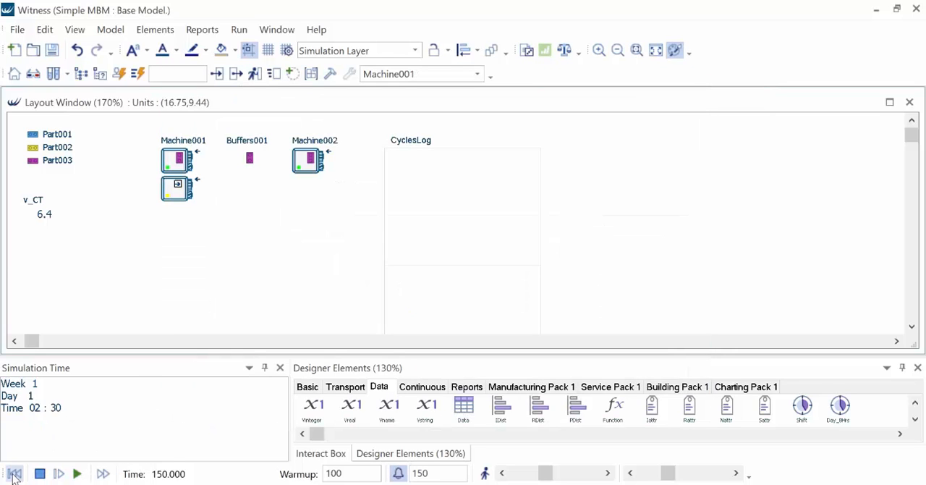
click(78, 475)
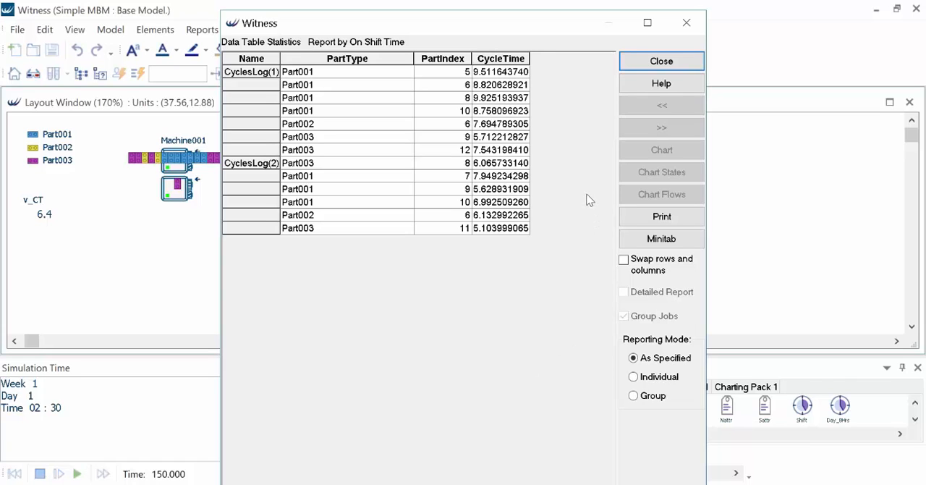
click(661, 61)
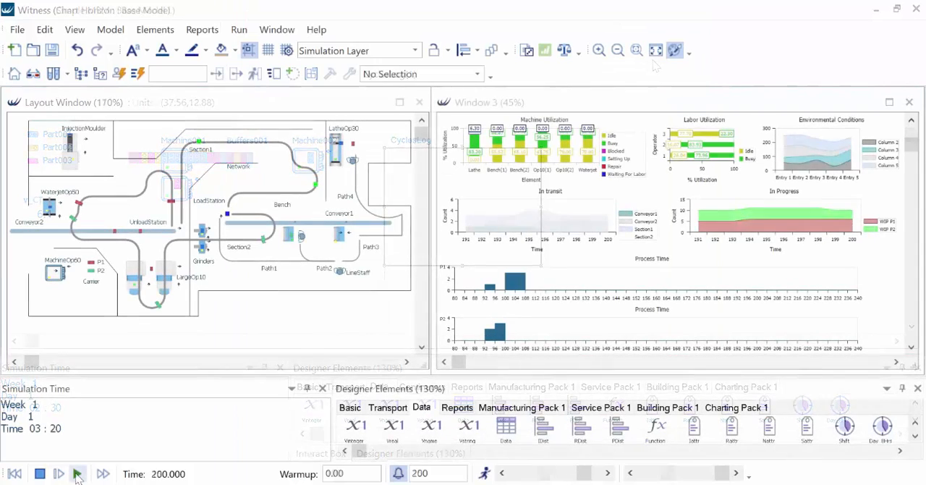
- Run the Chart Horizon model onward from time 200 with its layout and charts displayed
click(78, 474)
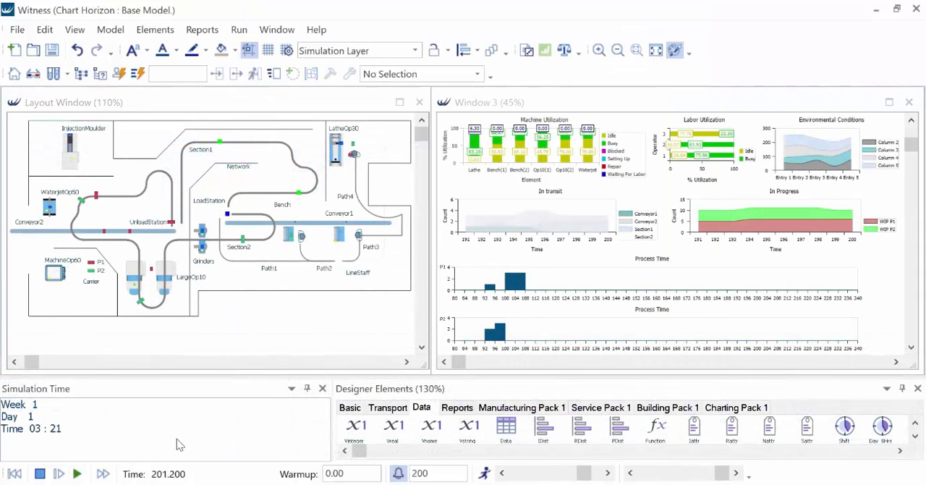